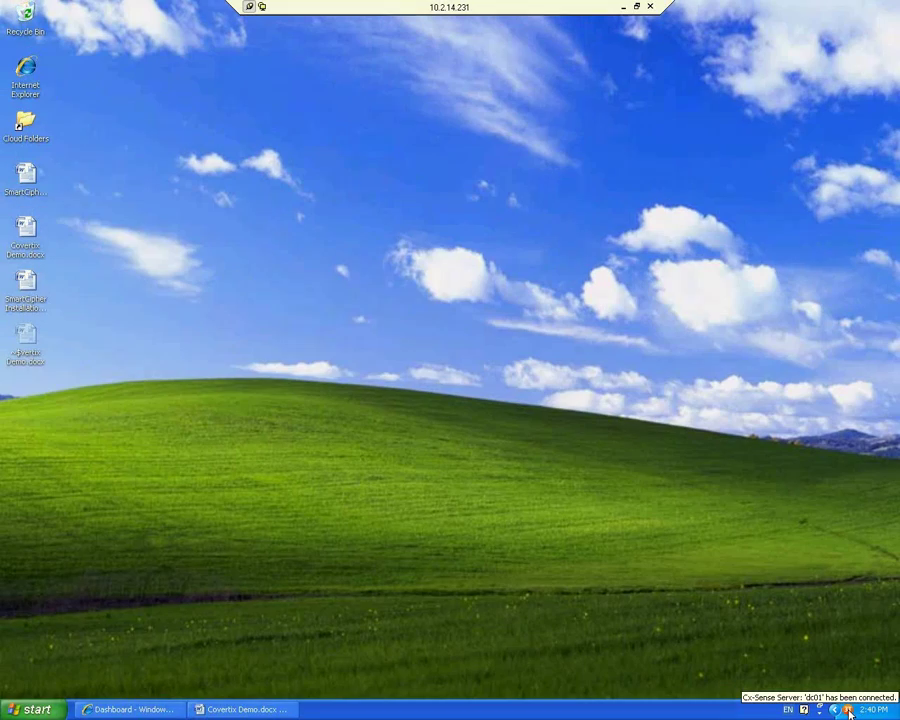
Step: Follow the \\DC01\Departments\Finance link in the Covertix Demo document and open Finance Reports.docx from that folder
click(263, 709)
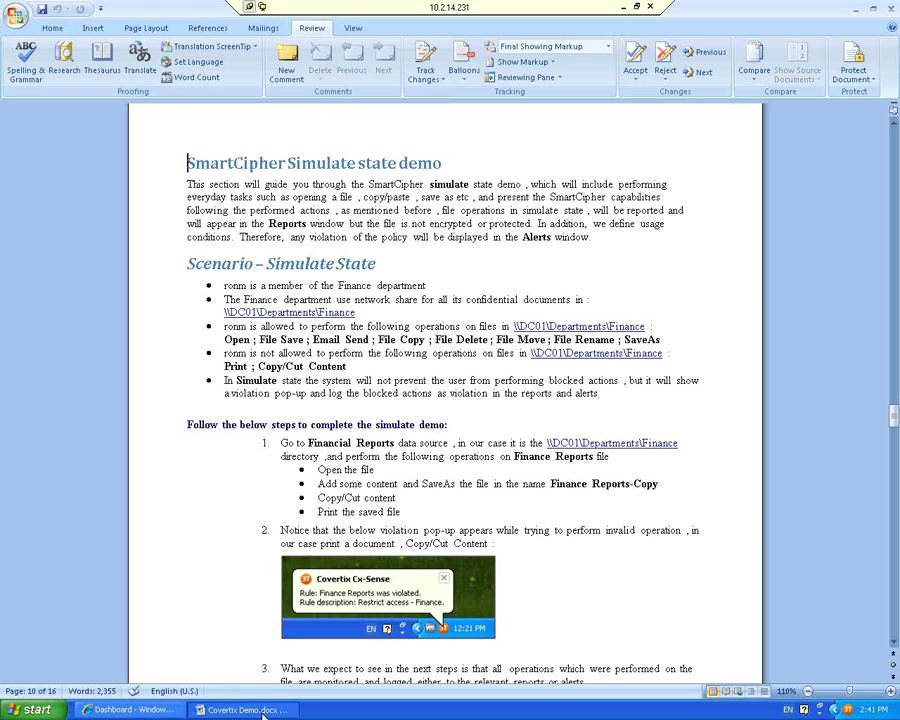
ctrl+click(614, 444)
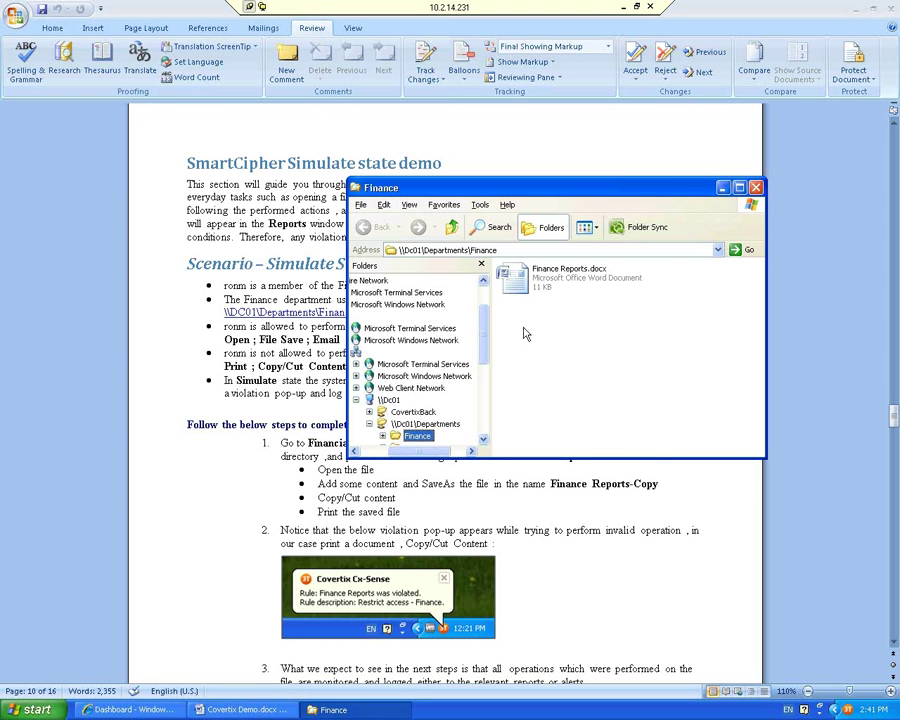
click(531, 280)
right_click(531, 280)
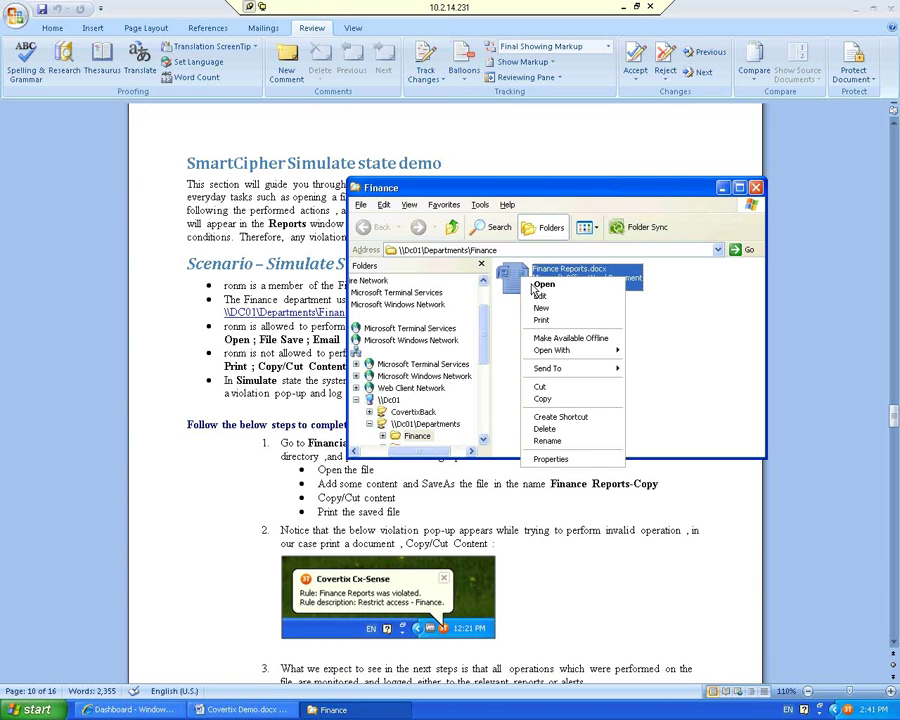
click(563, 290)
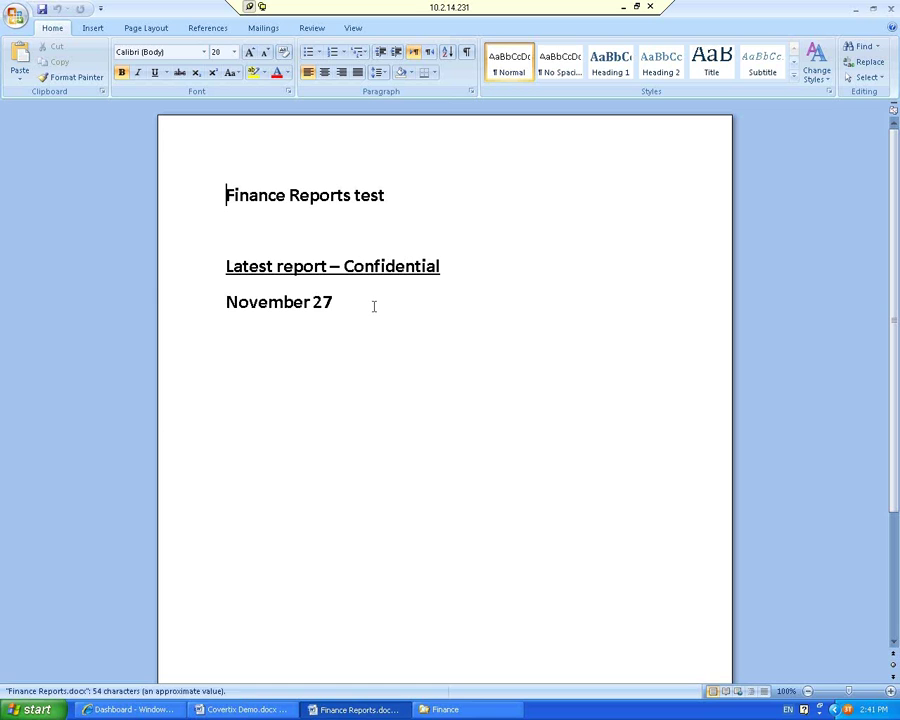
Step: Change the date line under the confidential report heading to "November 1st"
click(374, 306)
key(BackSpace)
key(BackSpace)
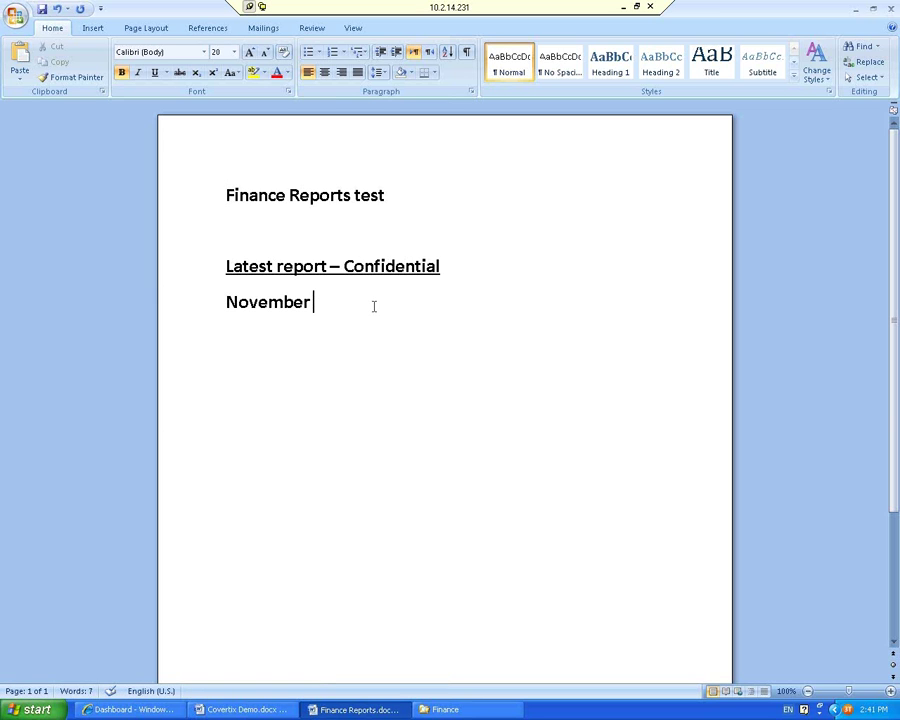
text(1st)
Step: Save the document as a Word document named Finance Reports-Copy.docx on the Desktop
click(15, 17)
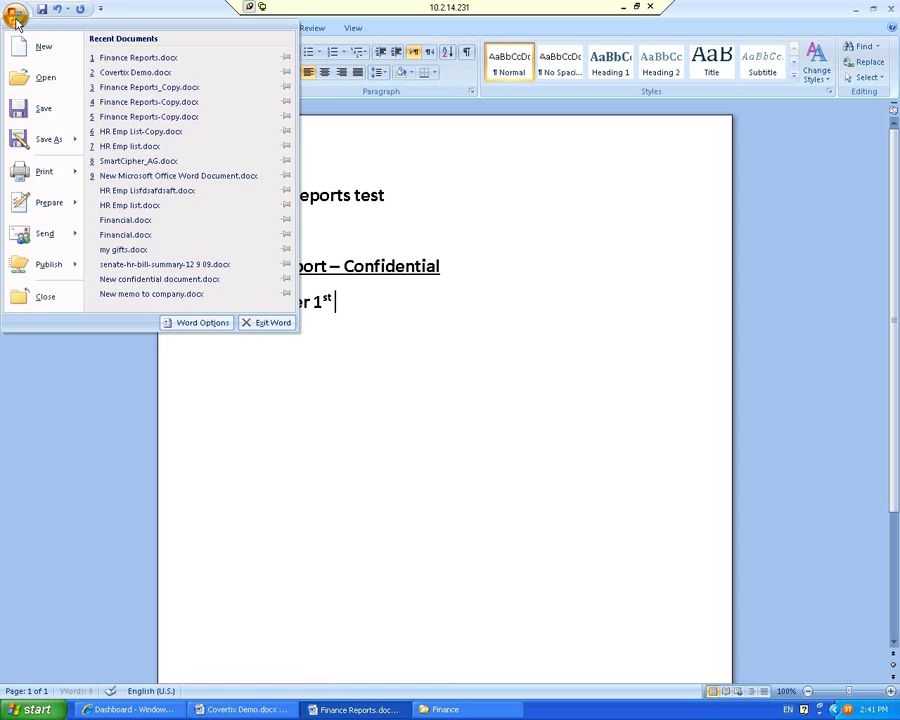
mouse_move(46, 144)
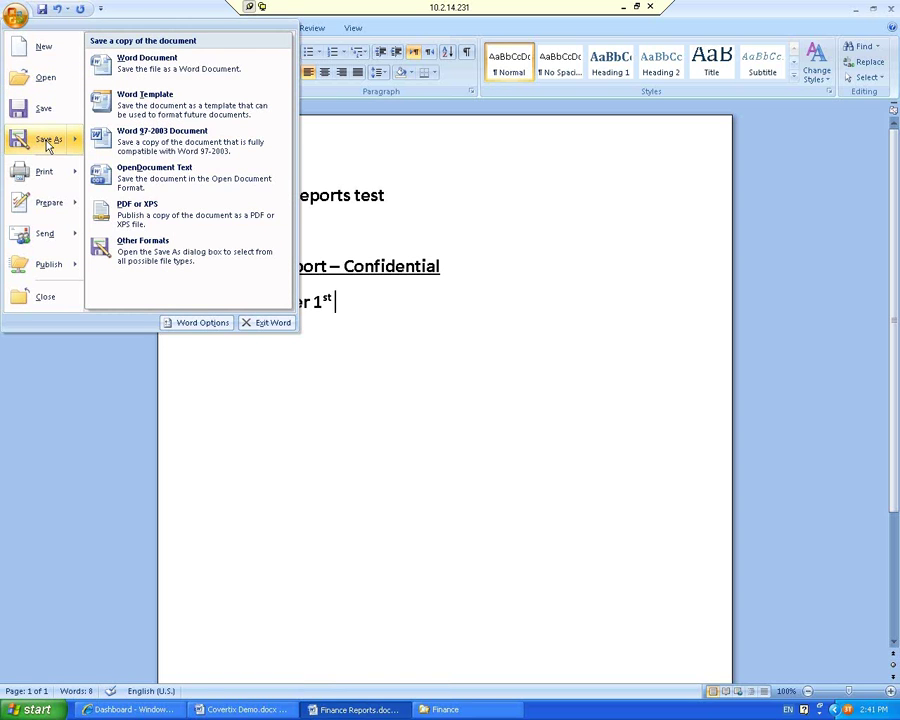
click(170, 77)
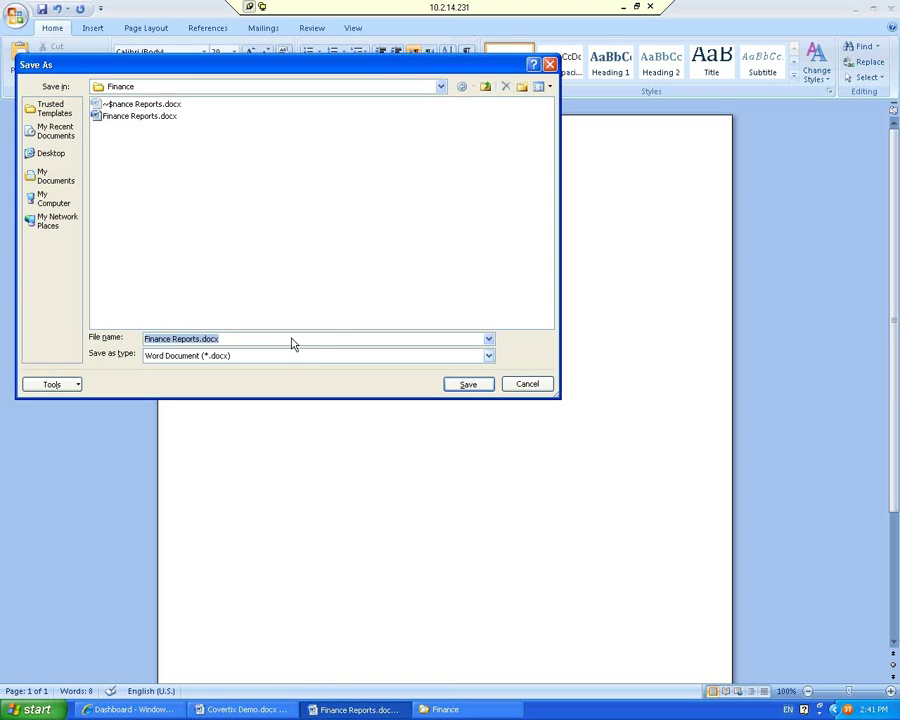
click(226, 338)
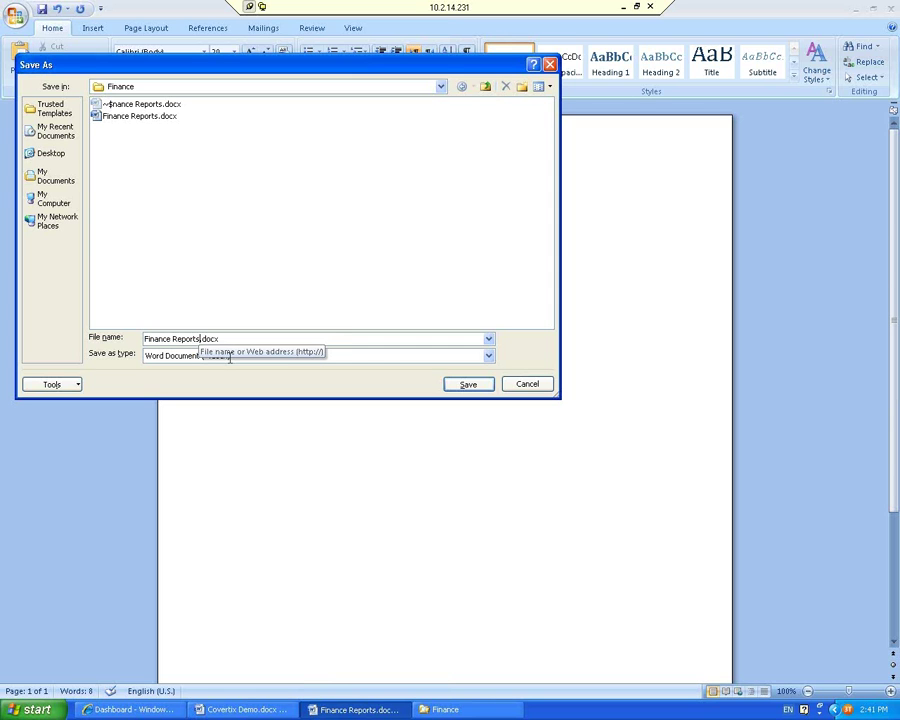
text(-Copy)
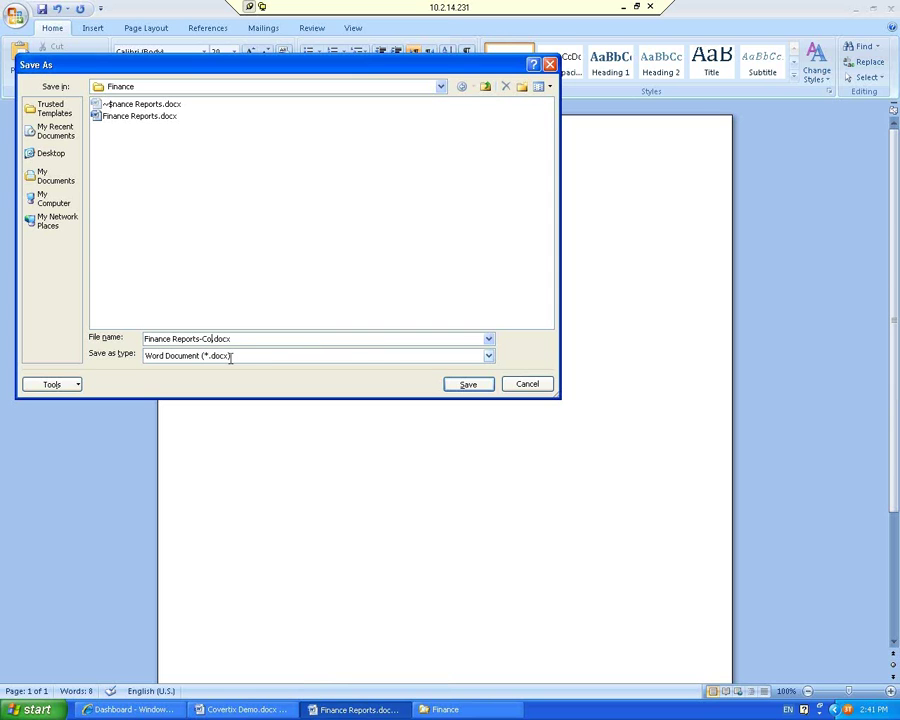
click(52, 155)
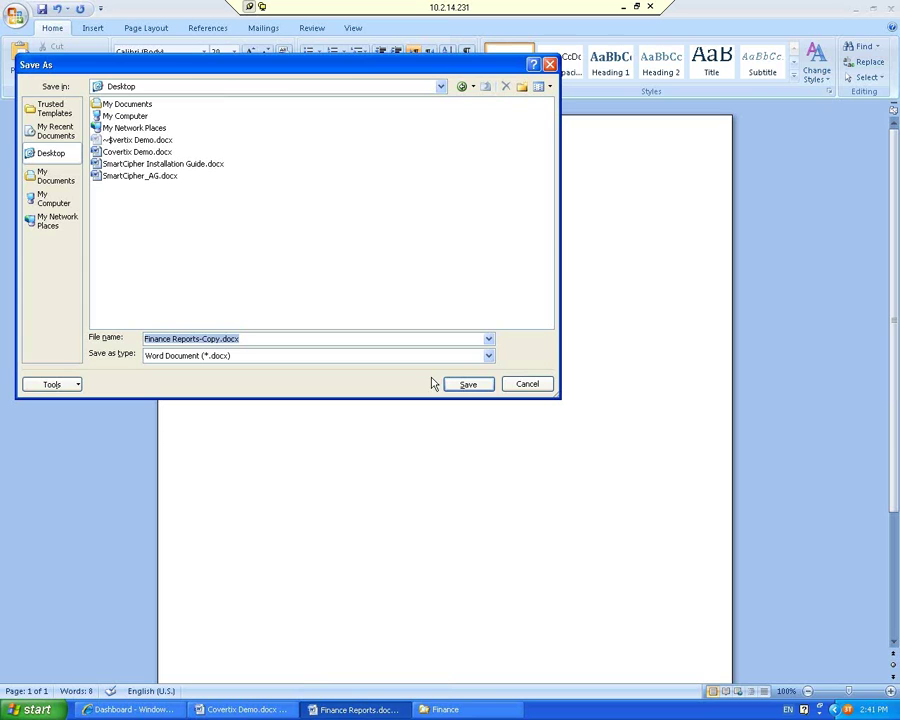
click(477, 386)
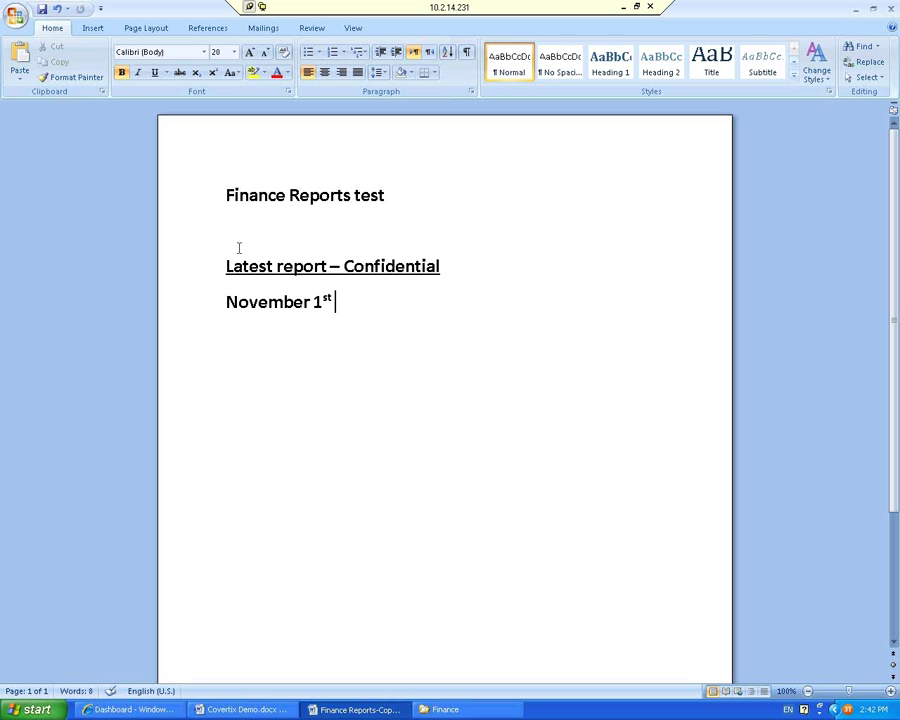
Step: Copy the "Latest report – Confidential" line and dismiss the Covertix Cx-Sense notification
drag(226, 266, 450, 268)
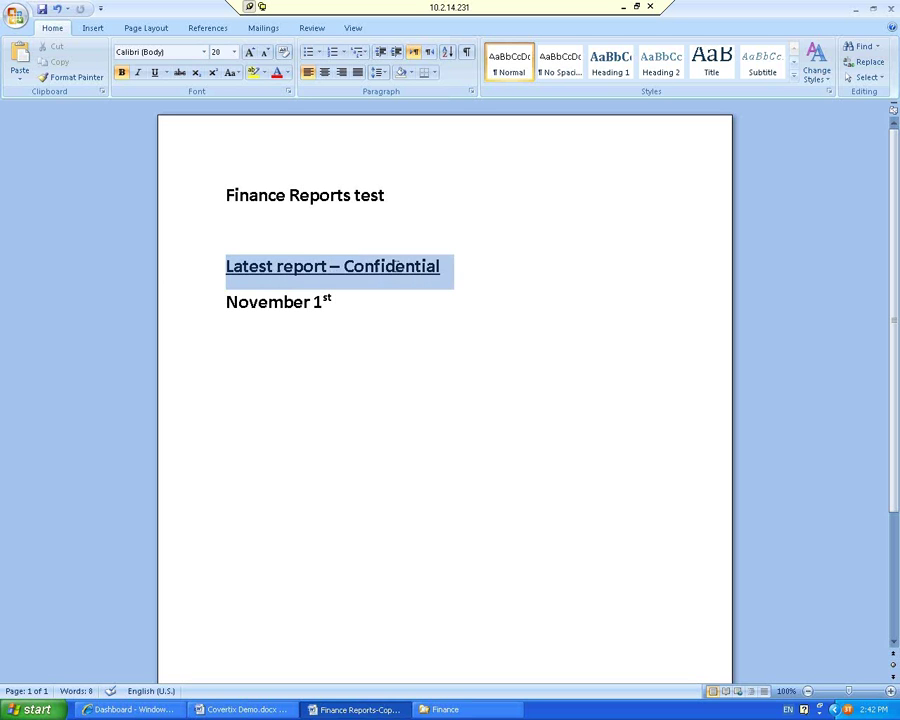
right_click(391, 271)
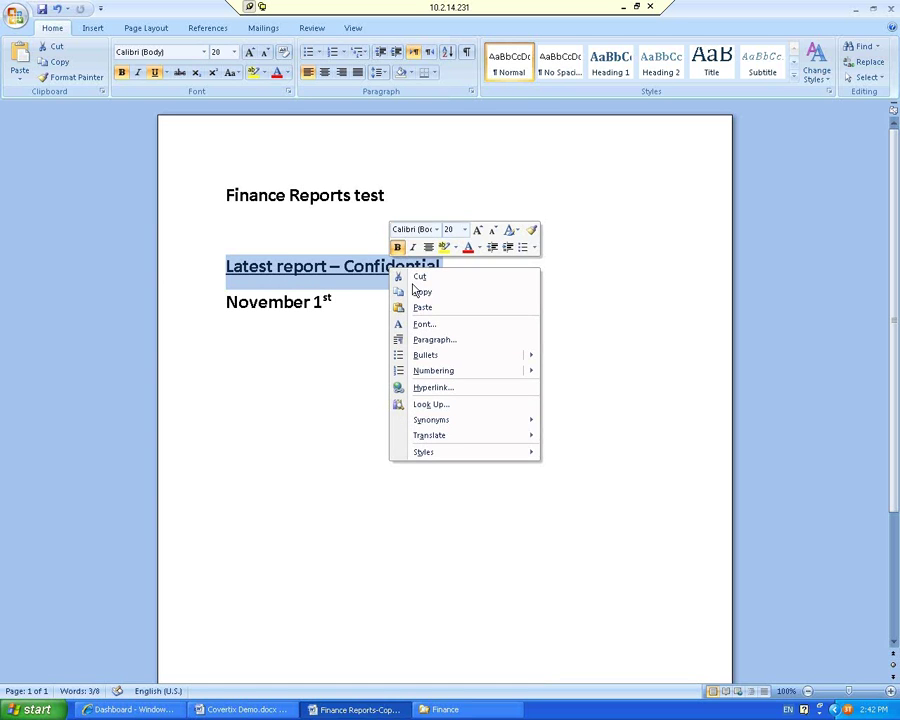
click(423, 293)
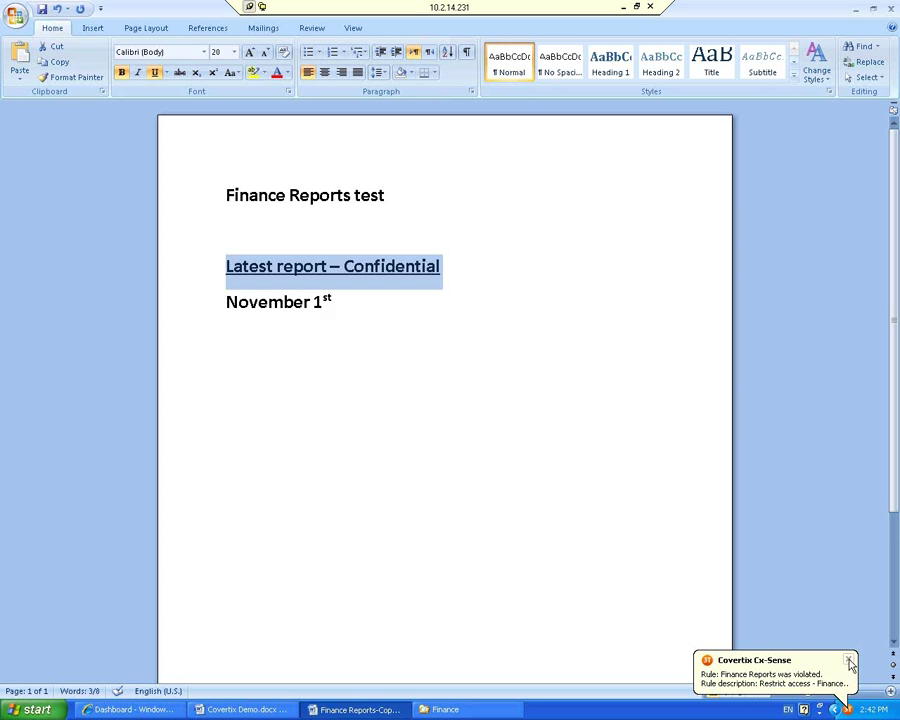
click(849, 658)
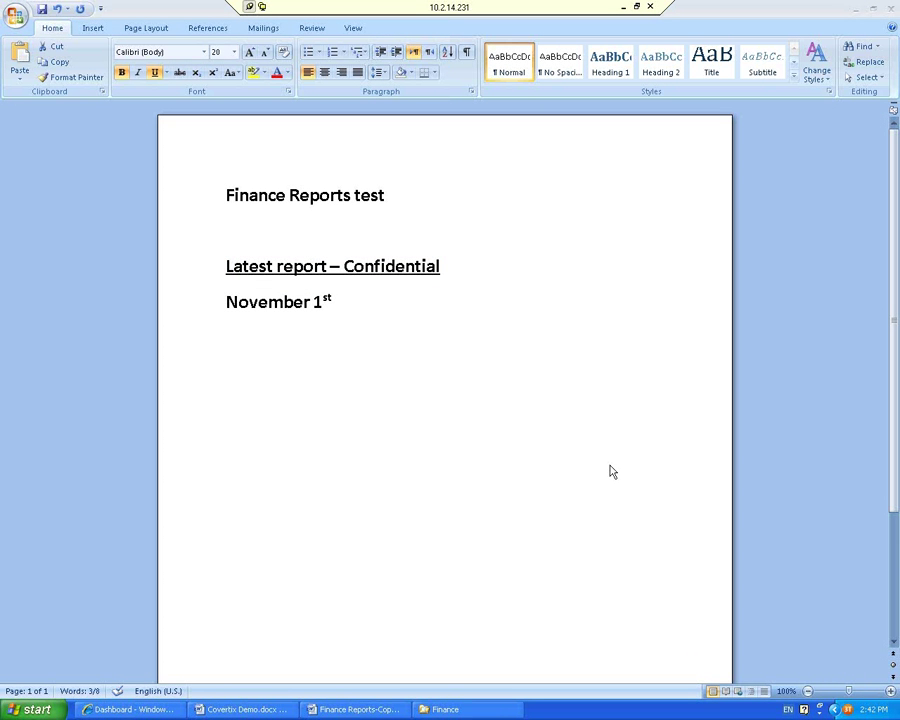
Step: Print one copy of all pages to the Send To OneNote 2007 printer and dismiss the Cx-Sense notification
click(15, 21)
mouse_move(60, 174)
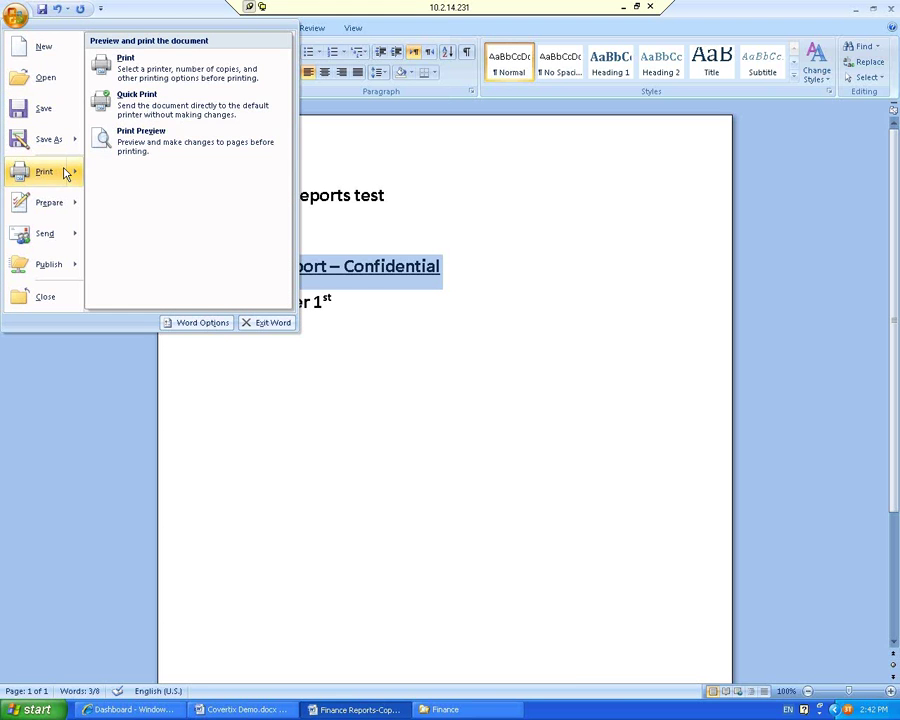
click(143, 78)
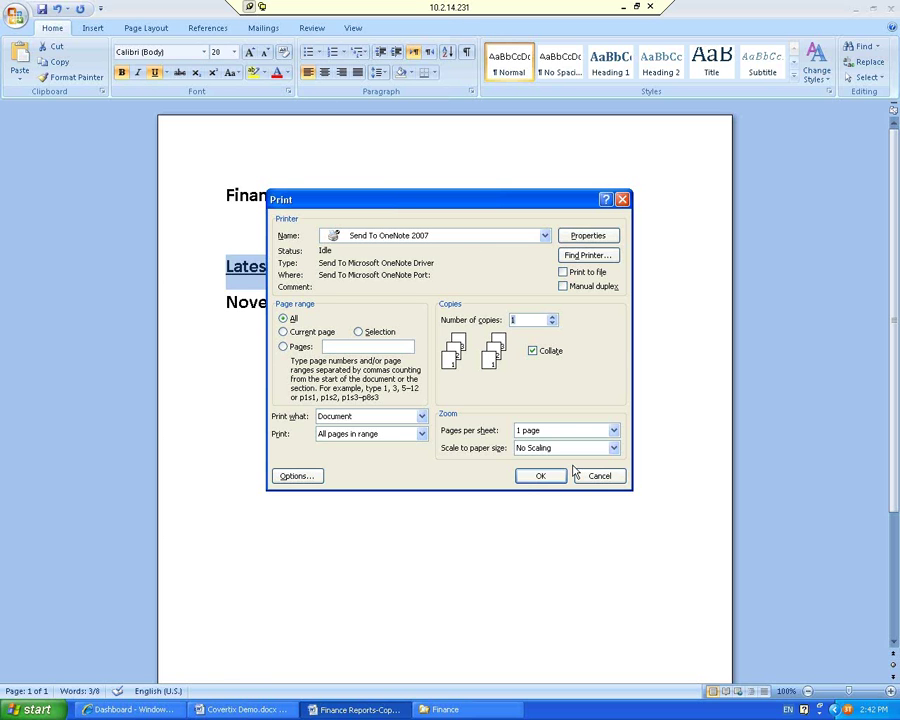
click(541, 476)
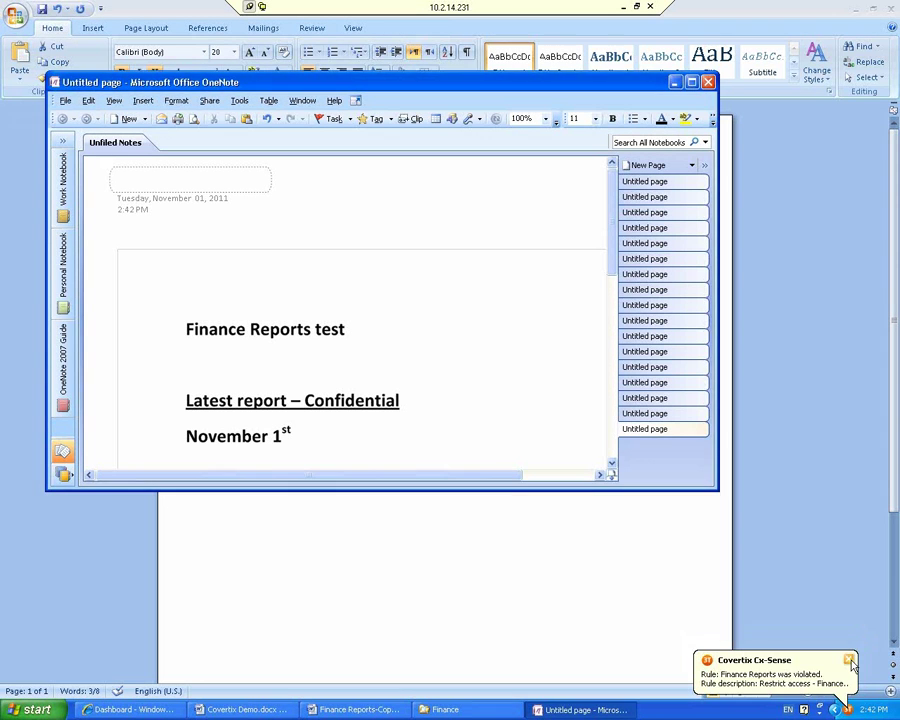
click(848, 659)
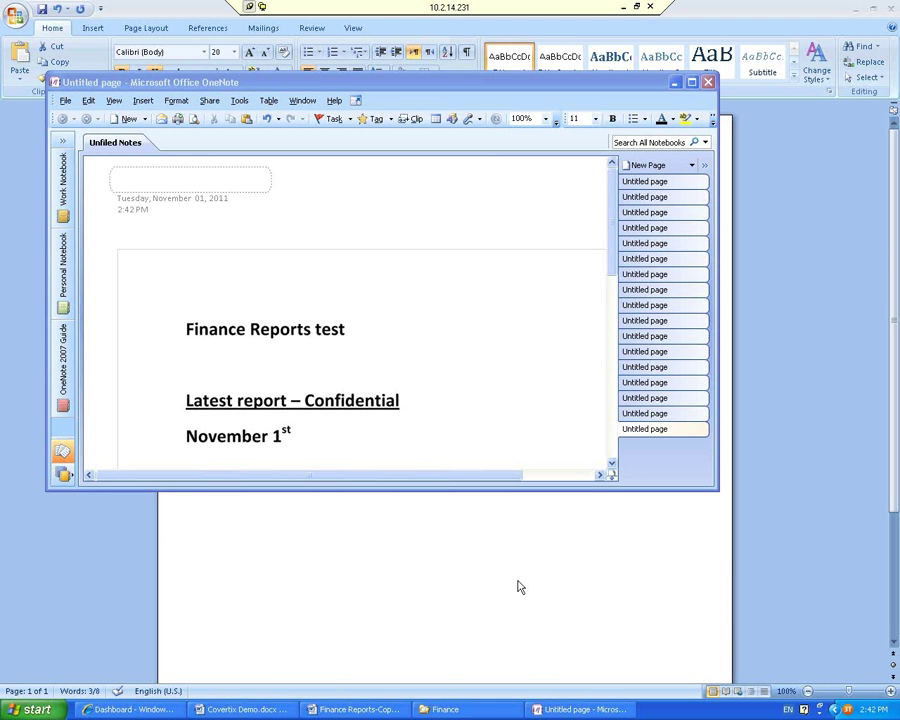
Step: Switch to the Covertix console in Internet Explorer and review the latest print entry in today's file operations report
click(142, 712)
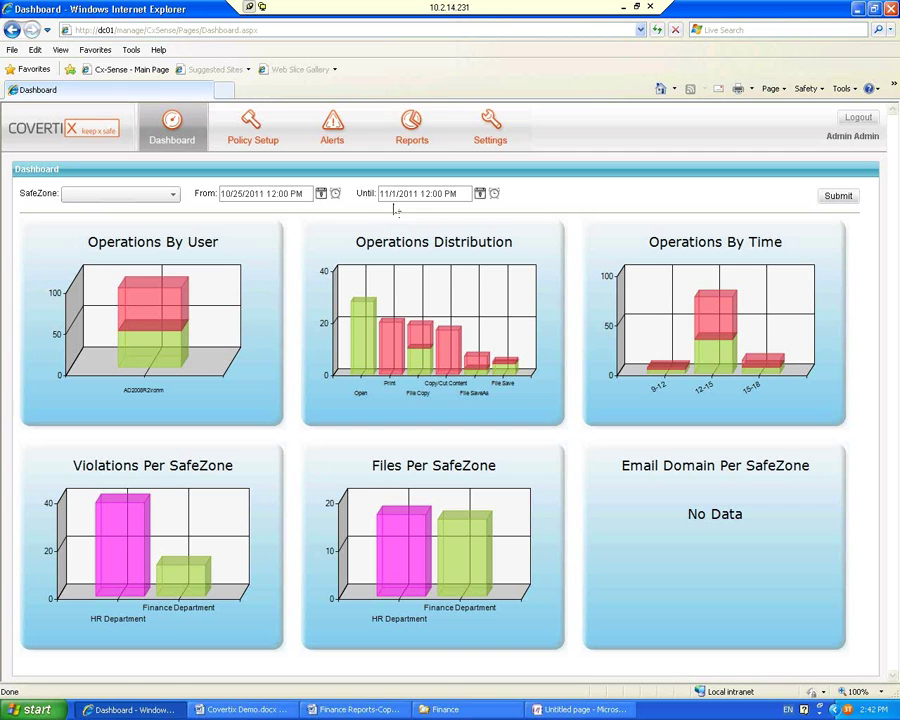
click(413, 128)
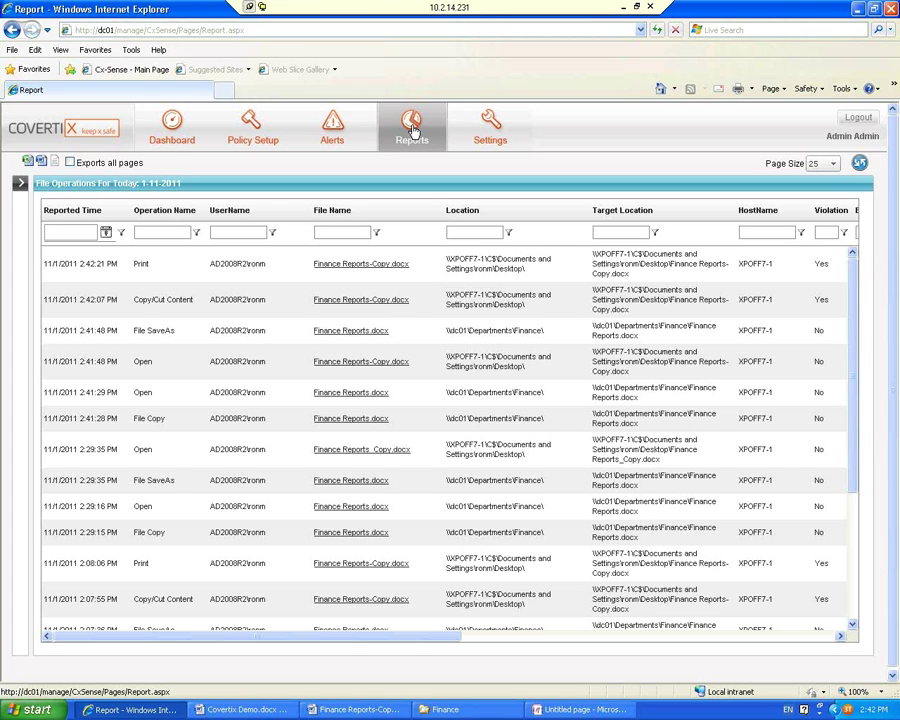
click(281, 263)
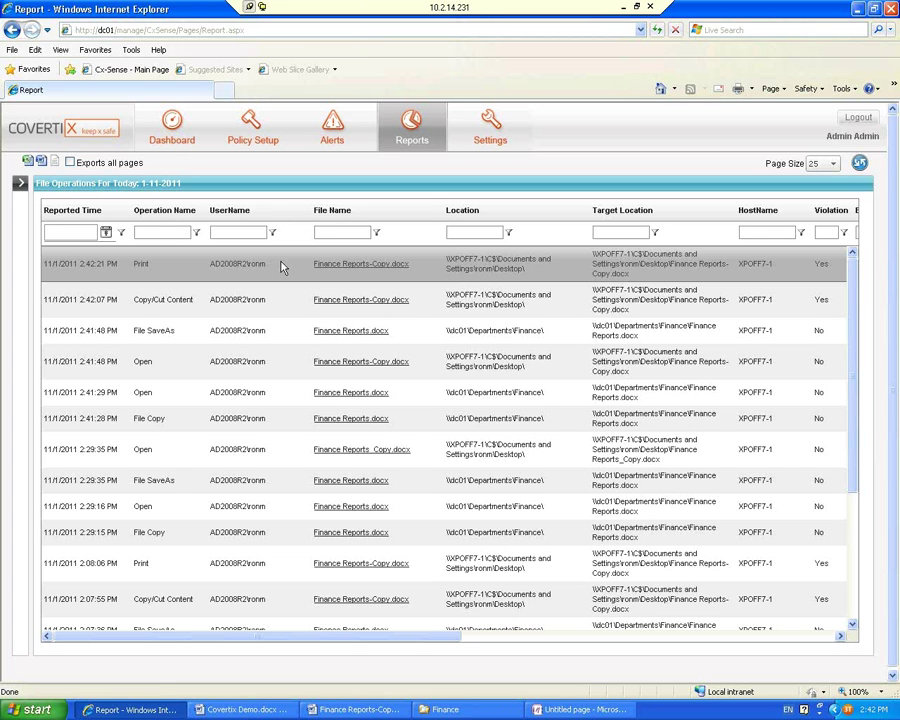
Step: Look through the report types available for generating reports, without choosing one
click(21, 186)
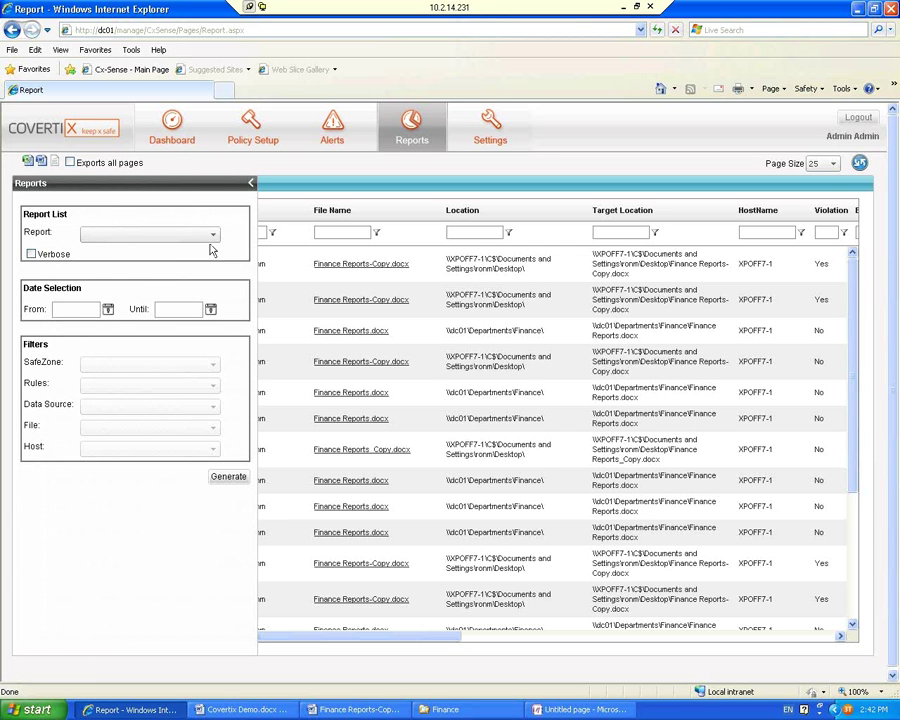
click(214, 237)
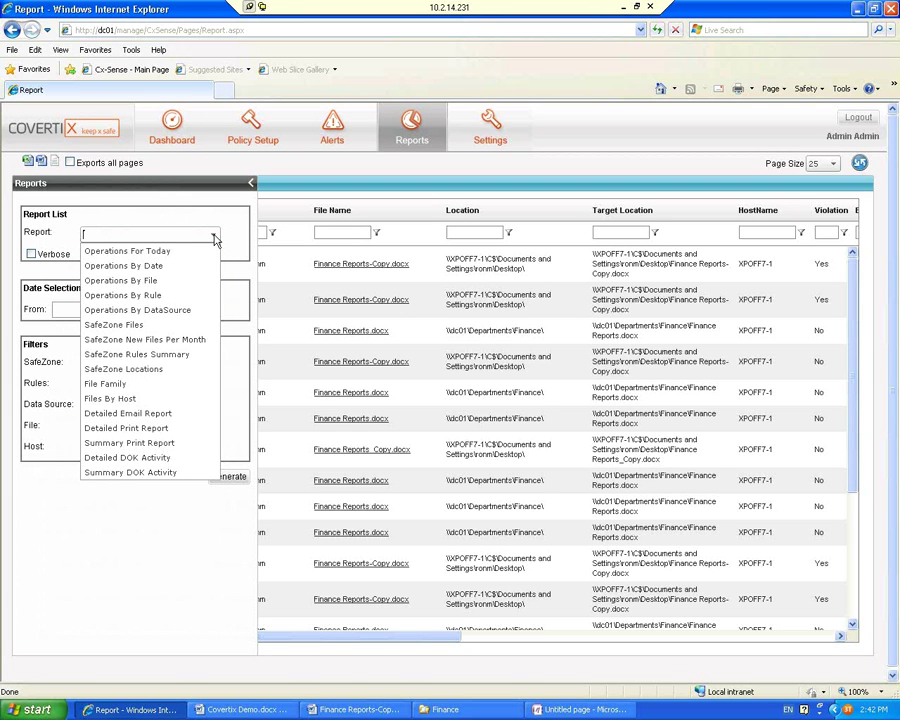
click(214, 240)
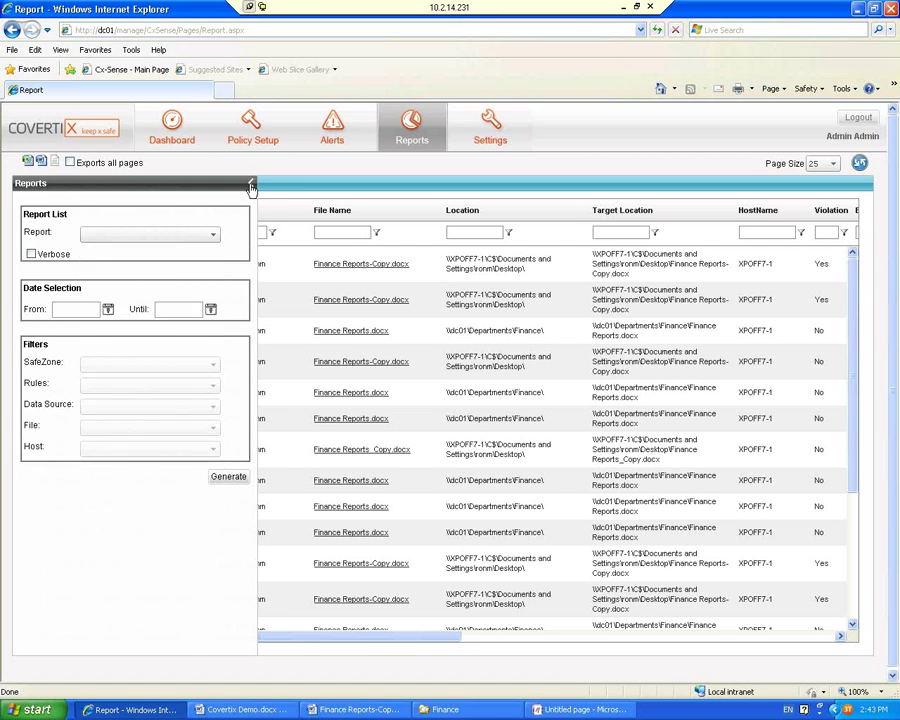
click(251, 184)
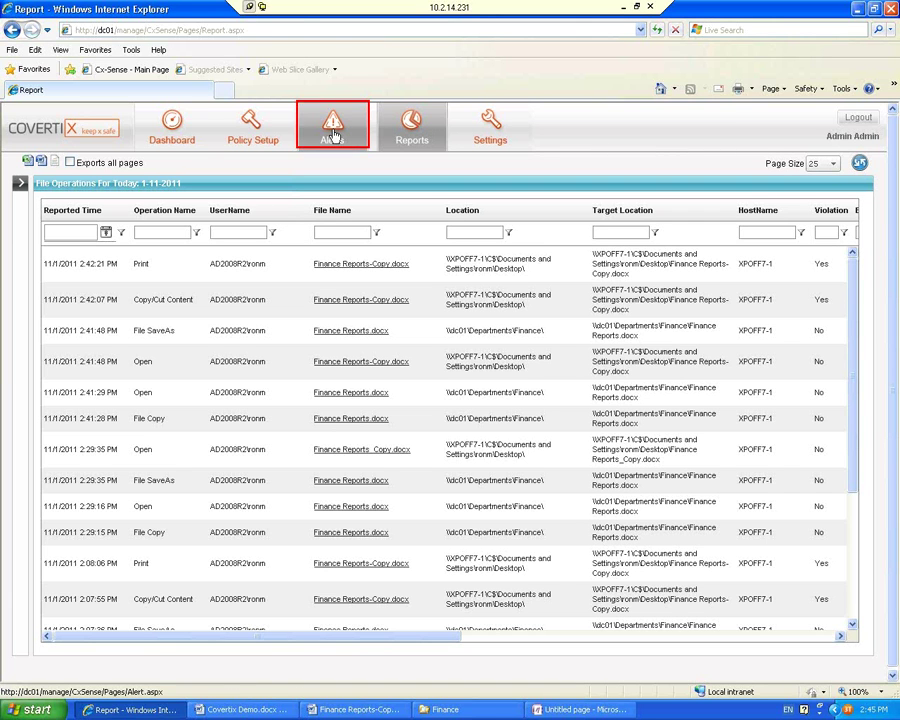
Step: Review the file alert report, and open the Finance Department safe zone in the policy setup
click(333, 135)
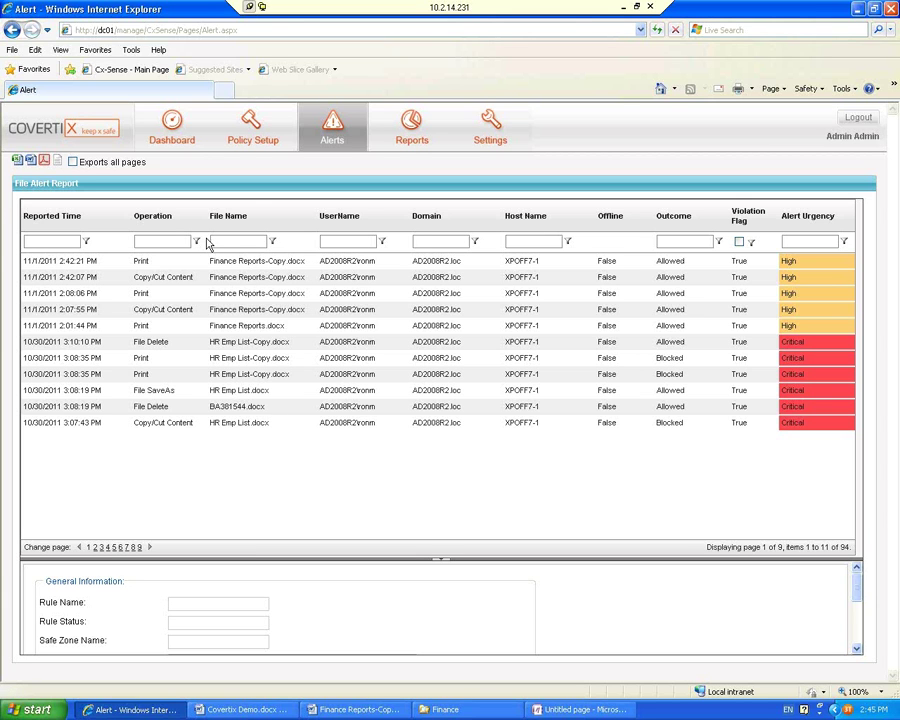
click(254, 129)
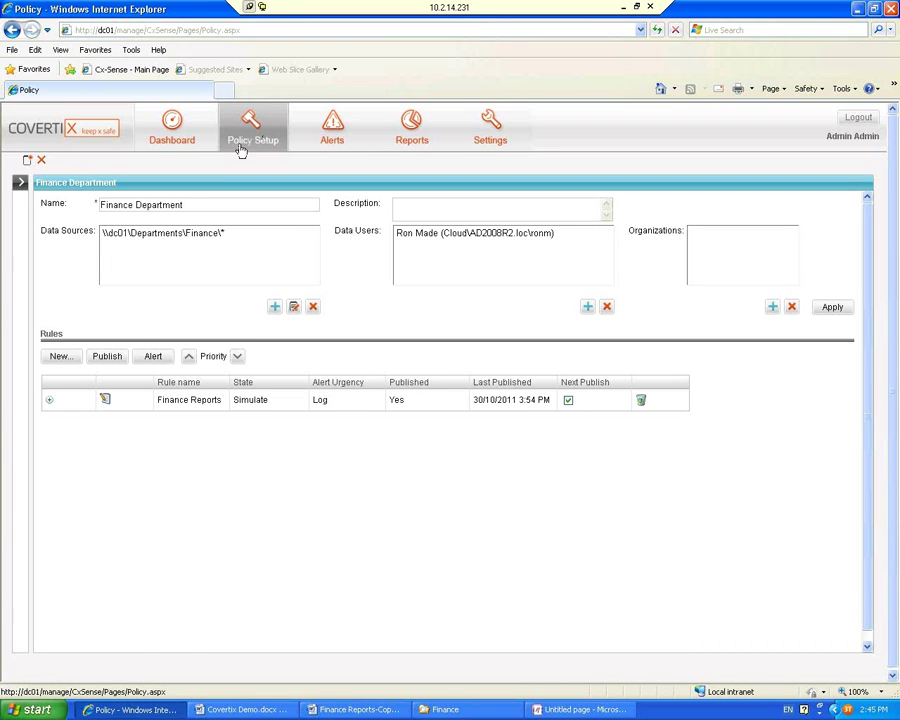
click(20, 183)
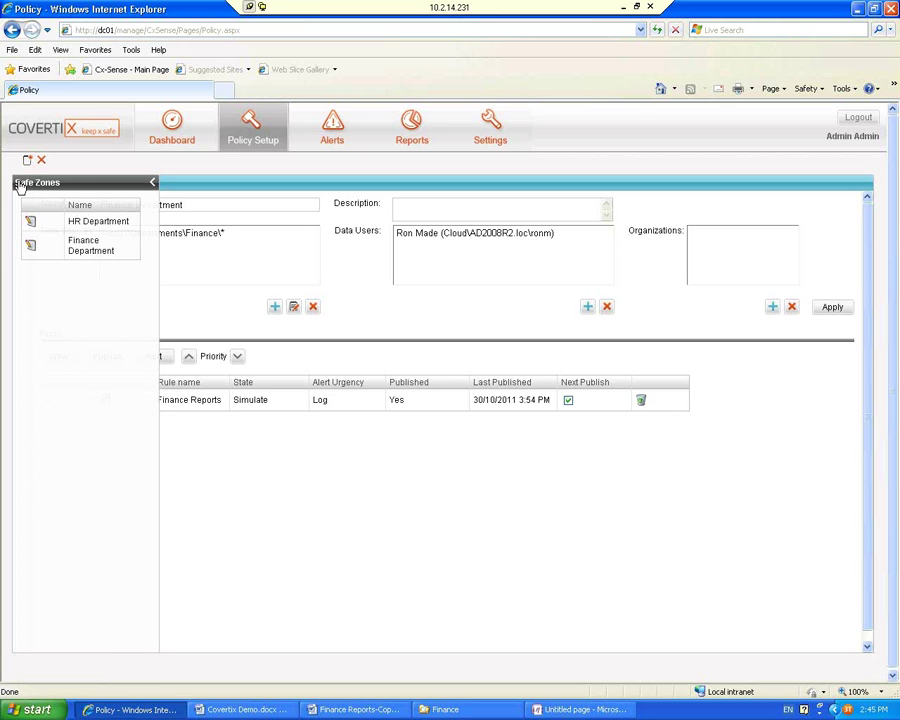
click(33, 249)
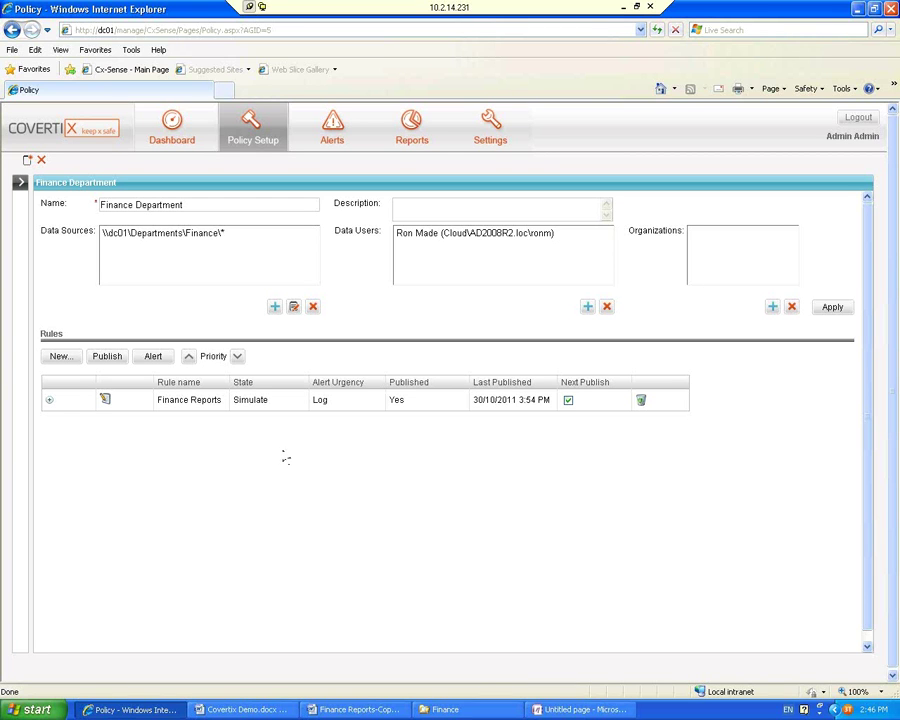
Step: Expand the Finance Reports rule and examine the operations, data users and Allow / Block settings in its CxML table
click(50, 403)
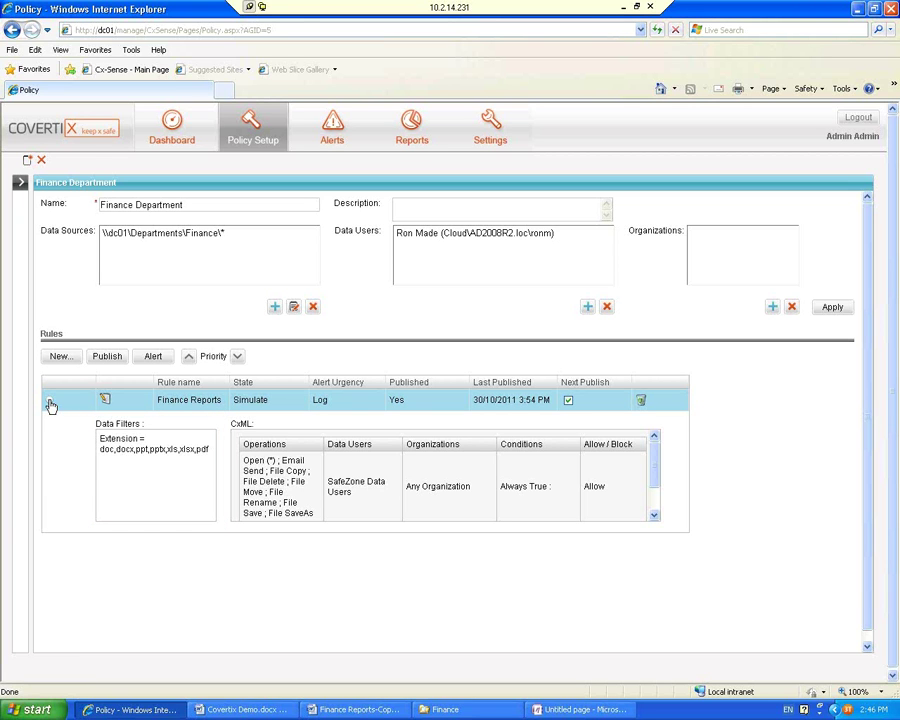
click(654, 516)
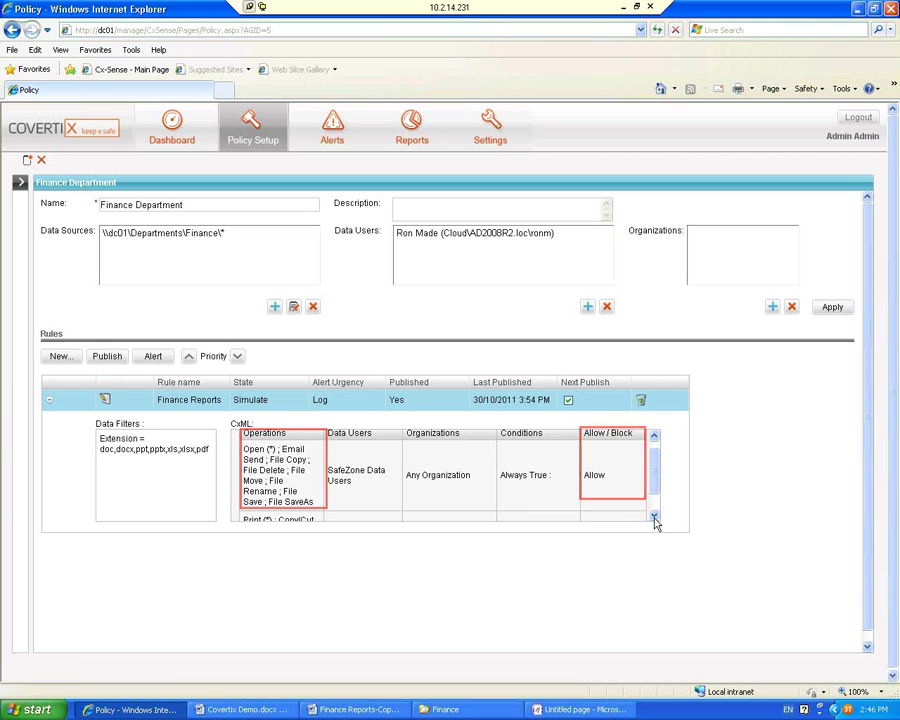
click(654, 516)
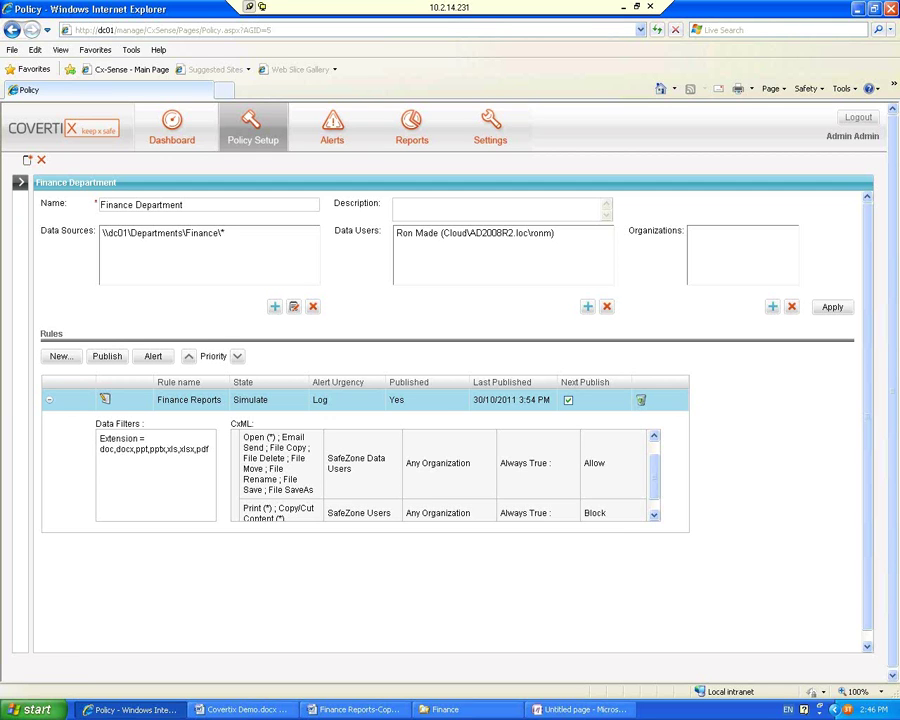
click(654, 516)
click(654, 516)
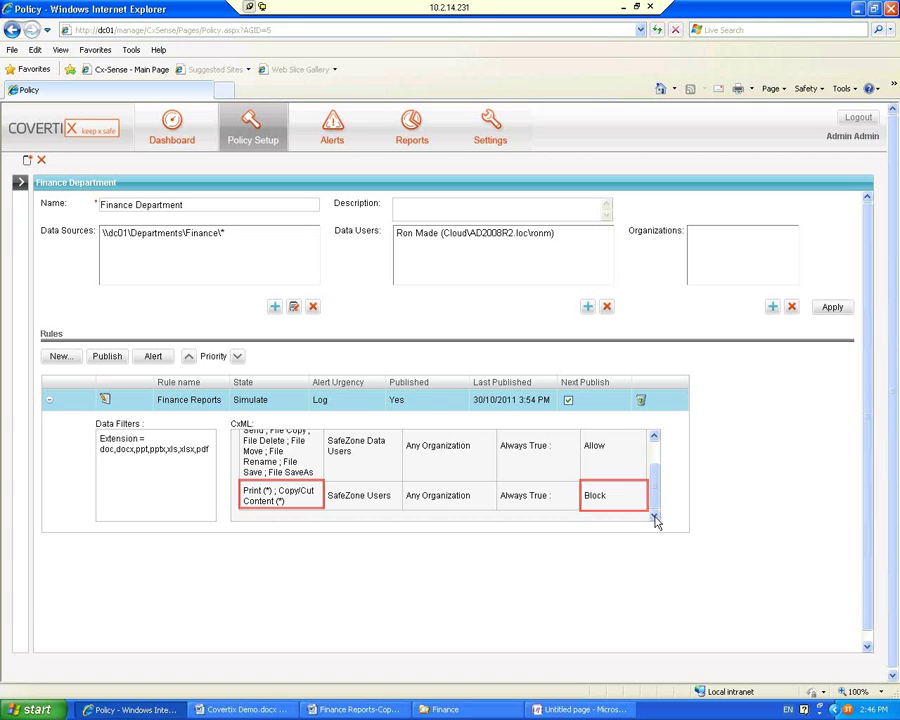
drag(655, 488, 659, 465)
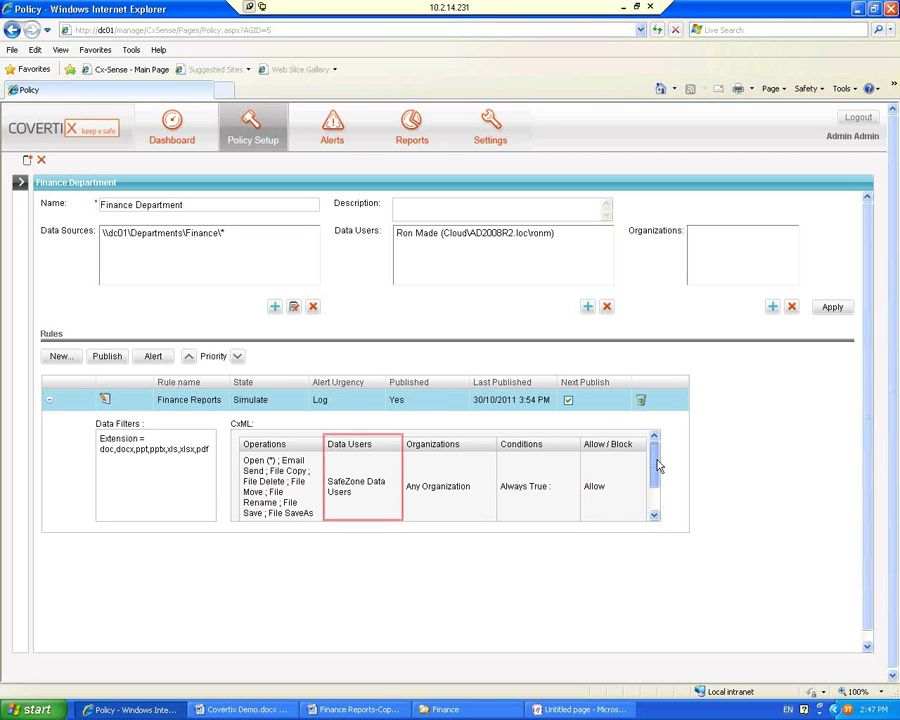